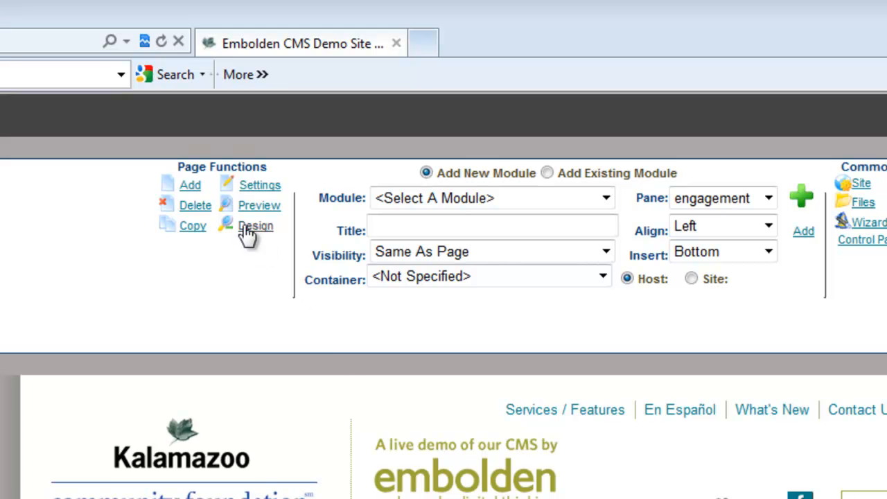
Step: Start adding a new page to the site and look through its basic settings, permissions and copy options
{"action": "left_click", "coordinate": [191, 187]}
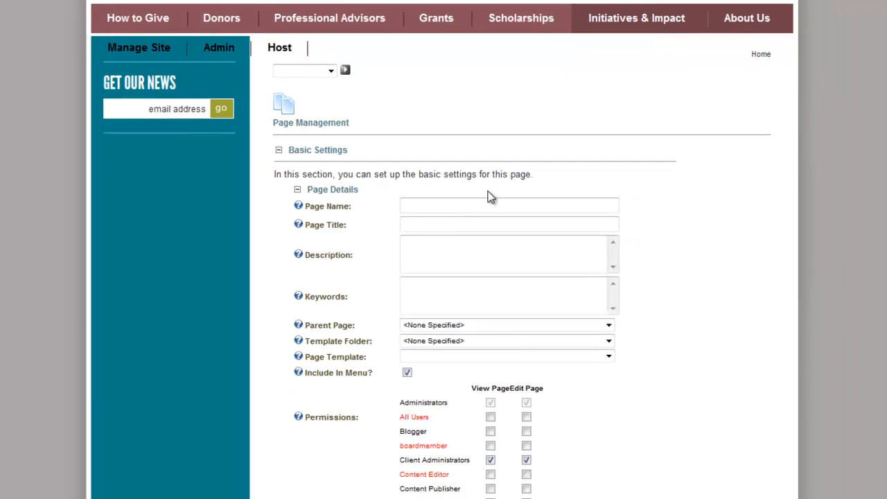
{"action": "scroll", "coordinate": [580, 494], "scroll_direction": "down", "scroll_amount": 2}
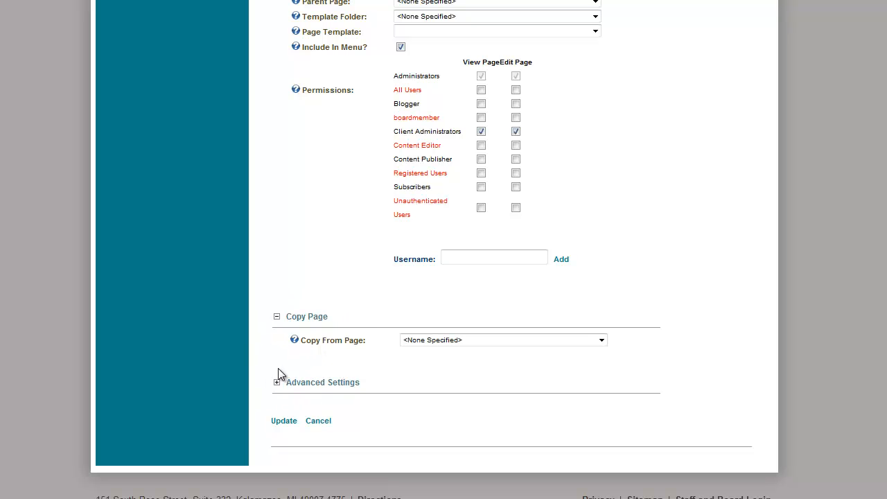
{"action": "scroll", "coordinate": [308, 374], "scroll_direction": "up", "scroll_amount": 3}
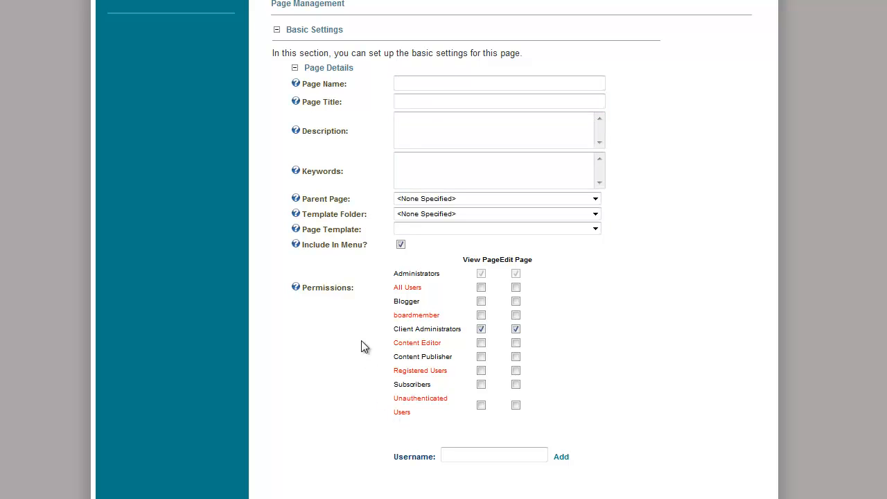
{"action": "left_click", "coordinate": [413, 78]}
{"action": "left_click", "coordinate": [424, 101]}
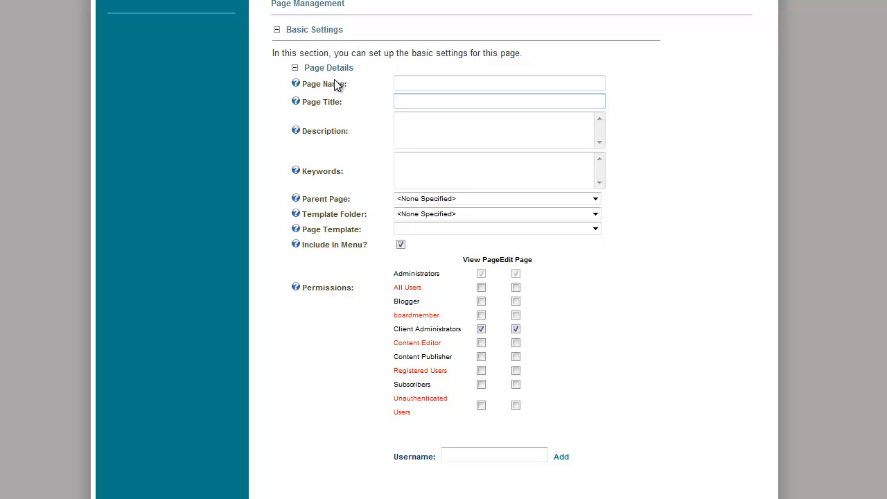
{"action": "left_click", "coordinate": [400, 87]}
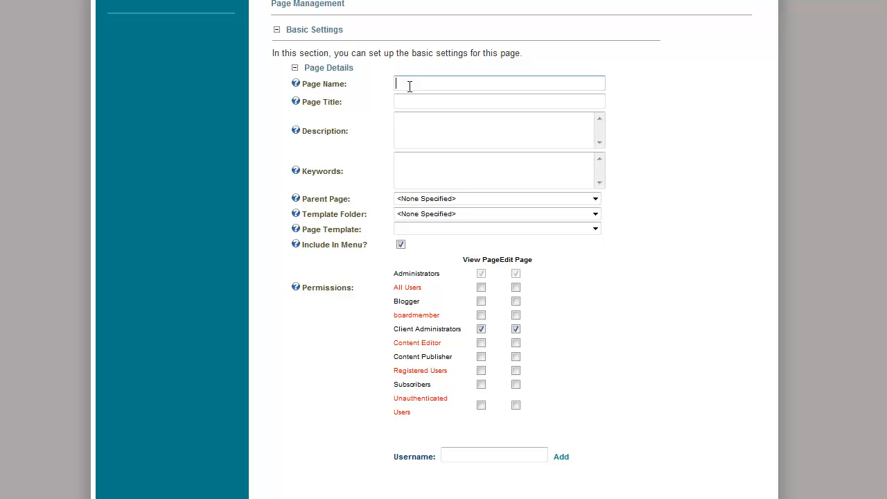
{"action": "left_click", "coordinate": [408, 103]}
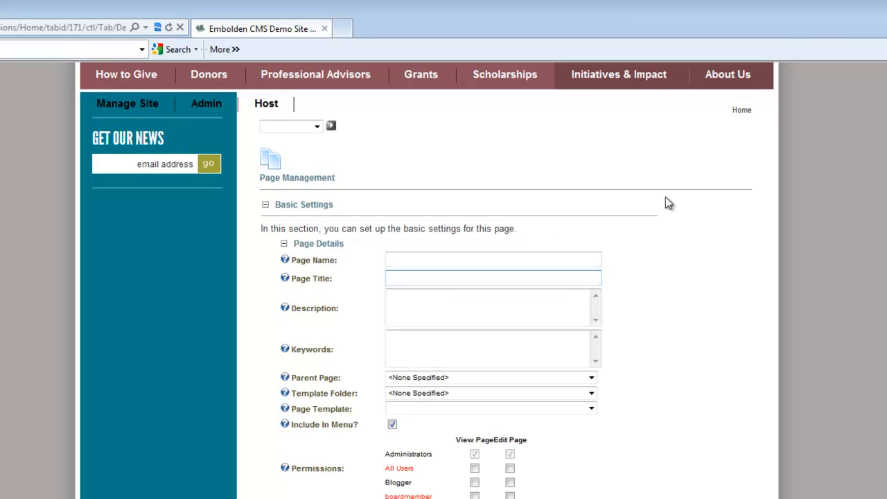
Step: Name the new page "What We Do" and set its page title to "What We Do - Kalamazoo Community Foundation"
{"action": "mouse_move", "coordinate": [740, 87]}
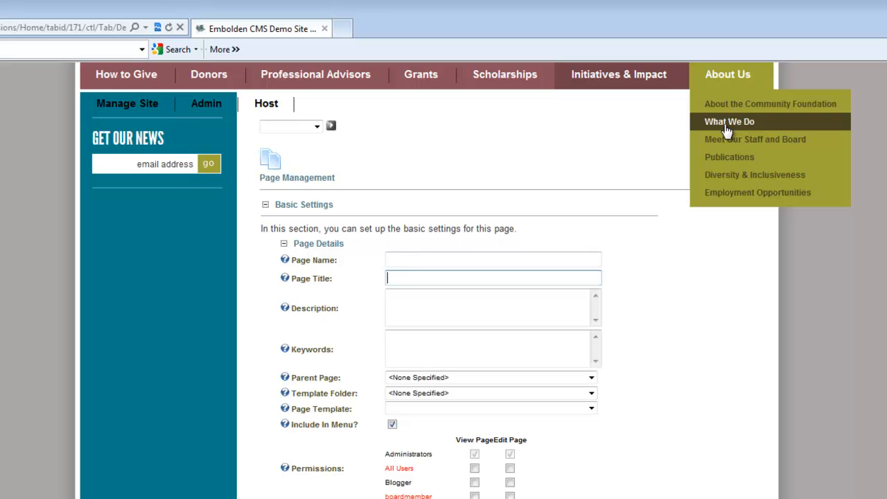
{"action": "left_click", "coordinate": [466, 262]}
{"action": "type", "text": "What We Do"}
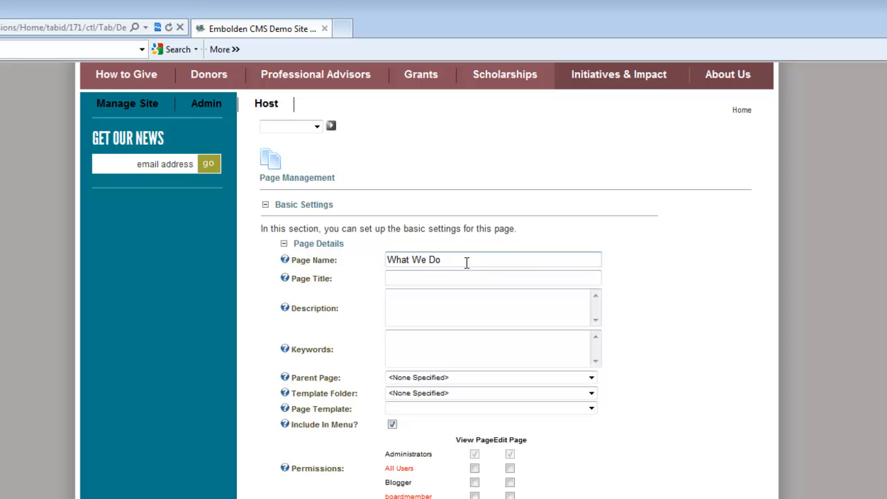
{"action": "left_click", "coordinate": [451, 279]}
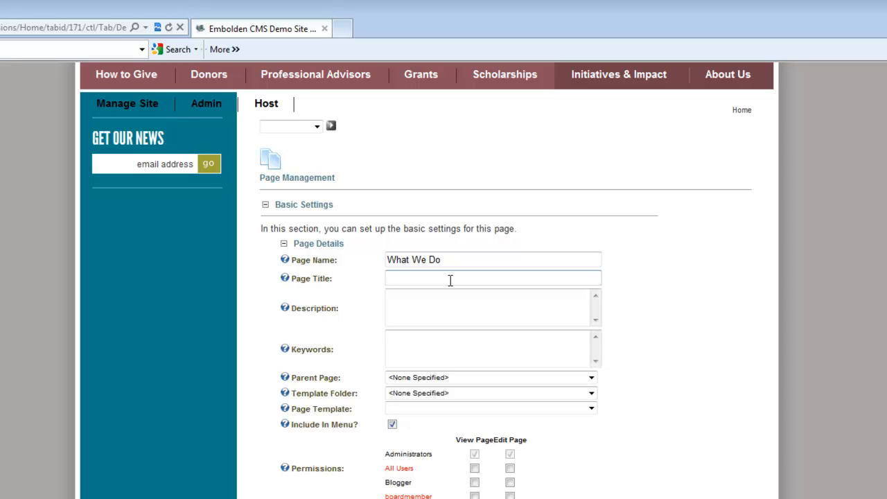
{"action": "left_click", "coordinate": [449, 280]}
{"action": "type", "text": "What We Do -"}
{"action": "type", "text": "Kalamazoo Community Foundation"}
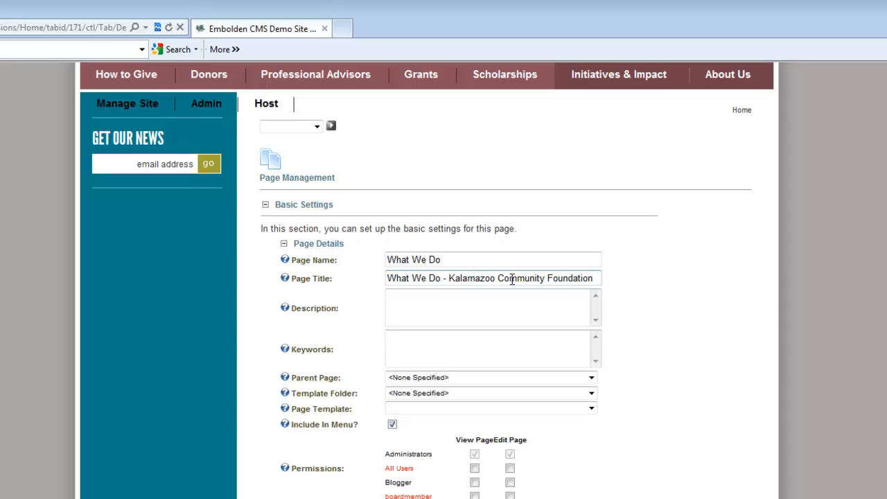
{"action": "left_click", "coordinate": [453, 307]}
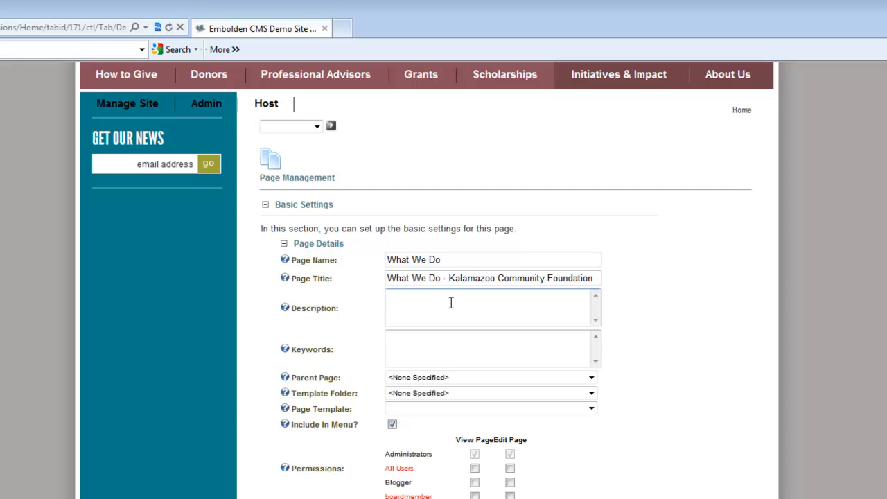
{"action": "left_click", "coordinate": [447, 301]}
{"action": "left_click", "coordinate": [441, 302]}
{"action": "left_click", "coordinate": [422, 337]}
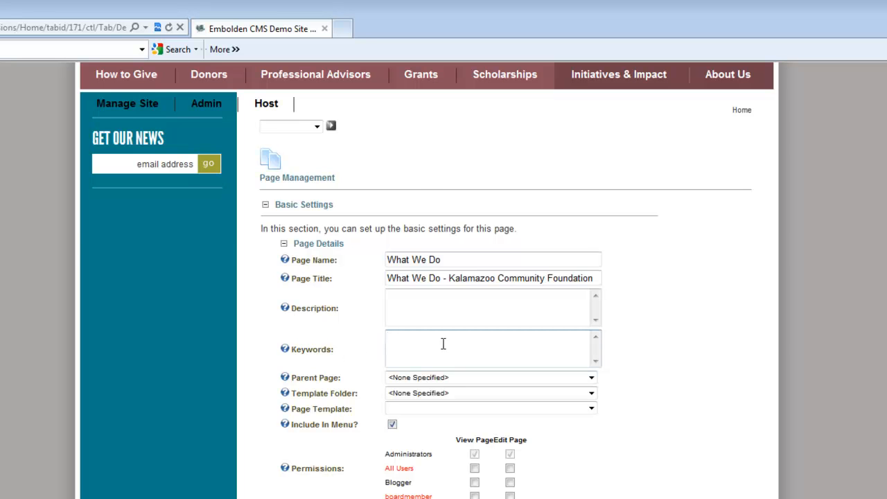
{"action": "scroll", "coordinate": [464, 361], "scroll_direction": "up", "scroll_amount": 5}
{"action": "left_click", "coordinate": [682, 333]}
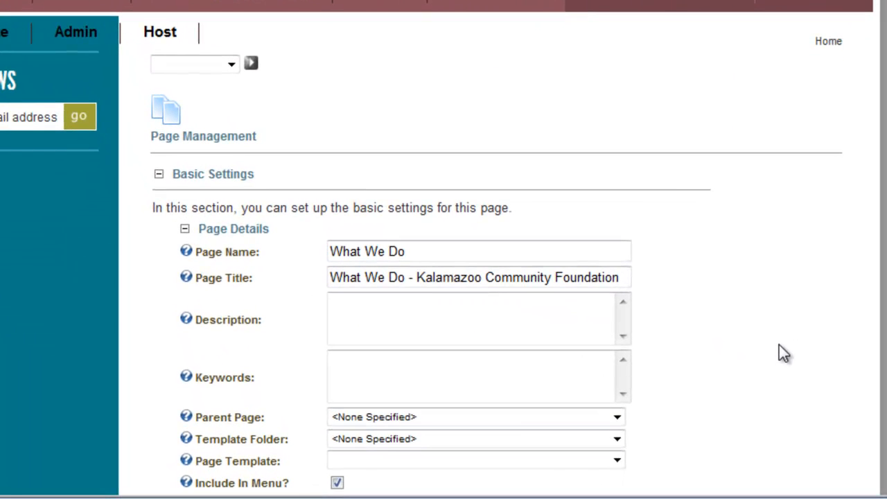
{"action": "scroll", "coordinate": [779, 344], "scroll_direction": "down", "scroll_amount": 4}
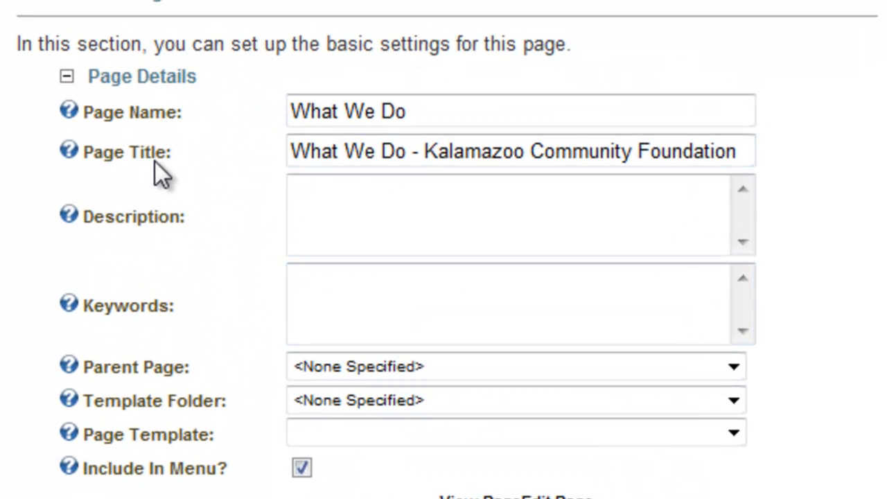
{"action": "left_click", "coordinate": [299, 108]}
{"action": "left_click", "coordinate": [298, 152]}
{"action": "left_click", "coordinate": [303, 203]}
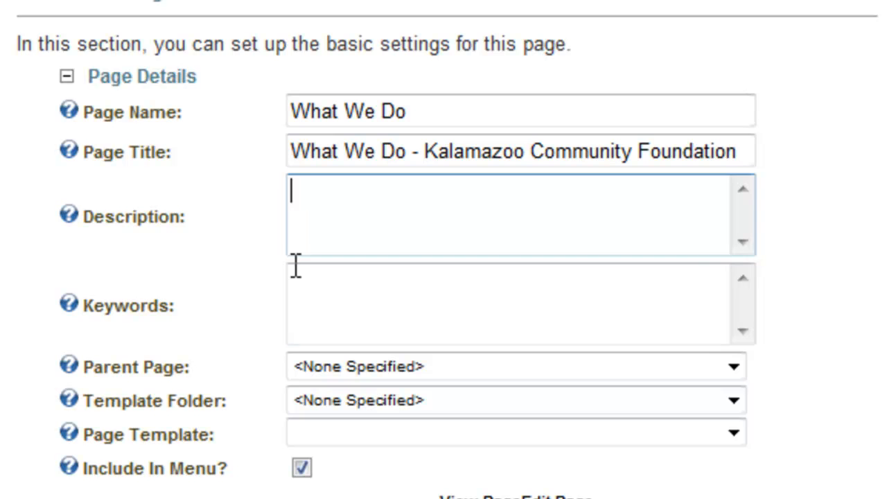
{"action": "left_click", "coordinate": [296, 288]}
Step: Set the new page's parent page to the top-level About Us page
{"action": "scroll", "coordinate": [255, 261], "scroll_direction": "down", "scroll_amount": 3}
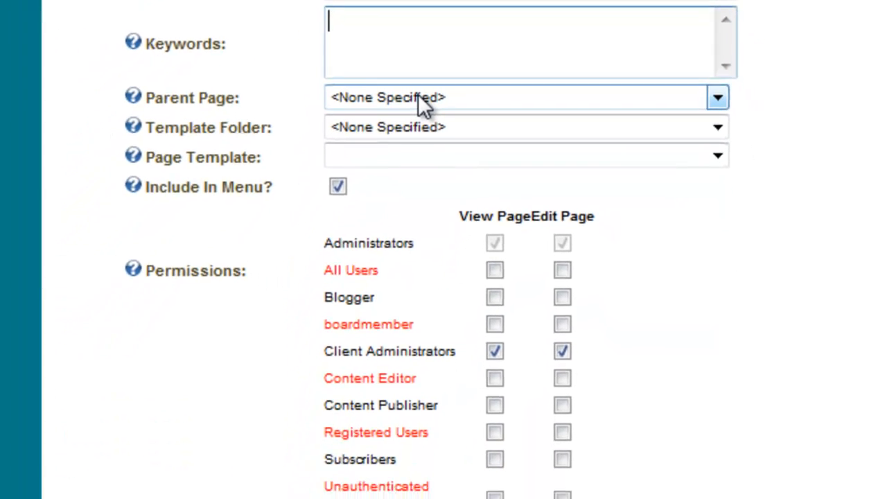
{"action": "left_click", "coordinate": [420, 97]}
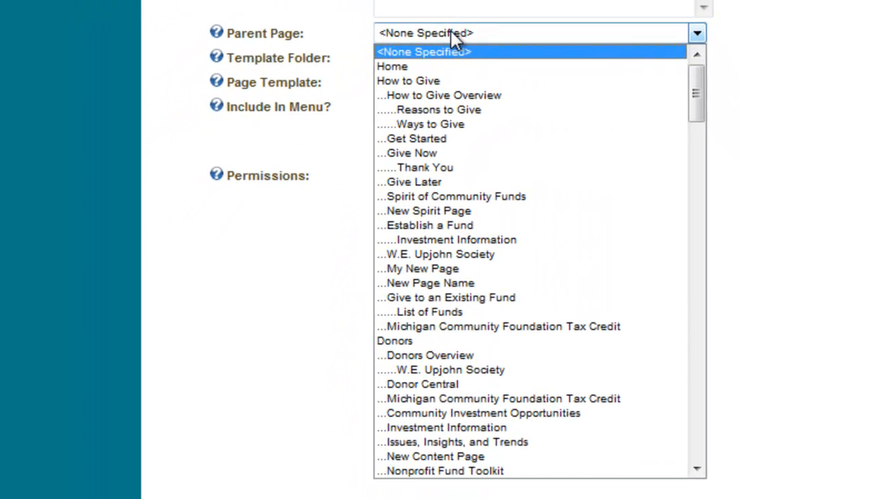
{"action": "scroll", "coordinate": [433, 225], "scroll_direction": "down", "scroll_amount": 12}
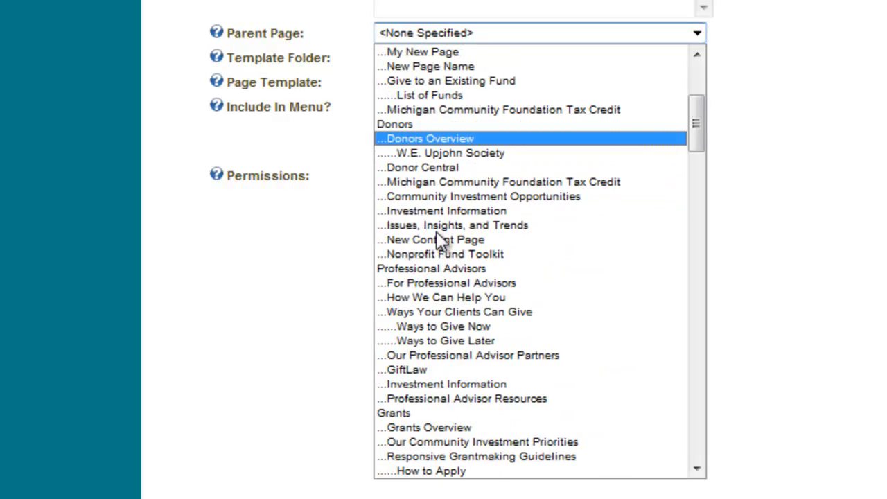
{"action": "scroll", "coordinate": [438, 227], "scroll_direction": "down", "scroll_amount": 9}
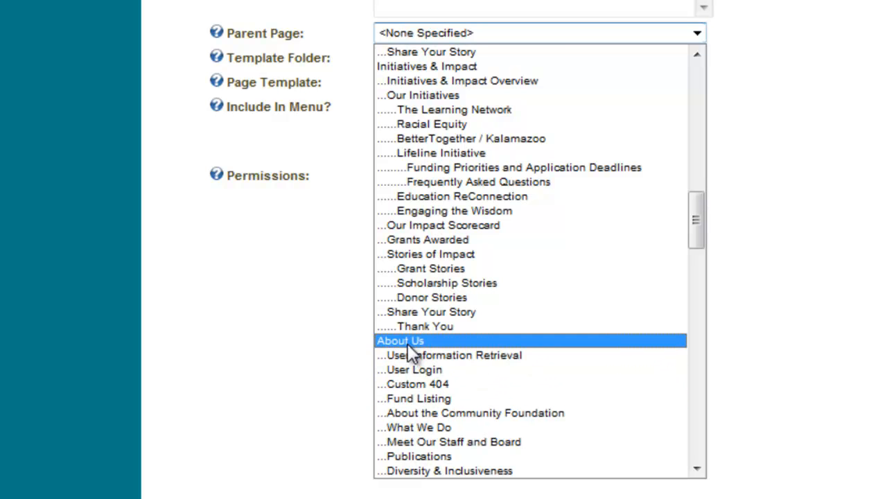
{"action": "scroll", "coordinate": [412, 408], "scroll_direction": "down", "scroll_amount": 2}
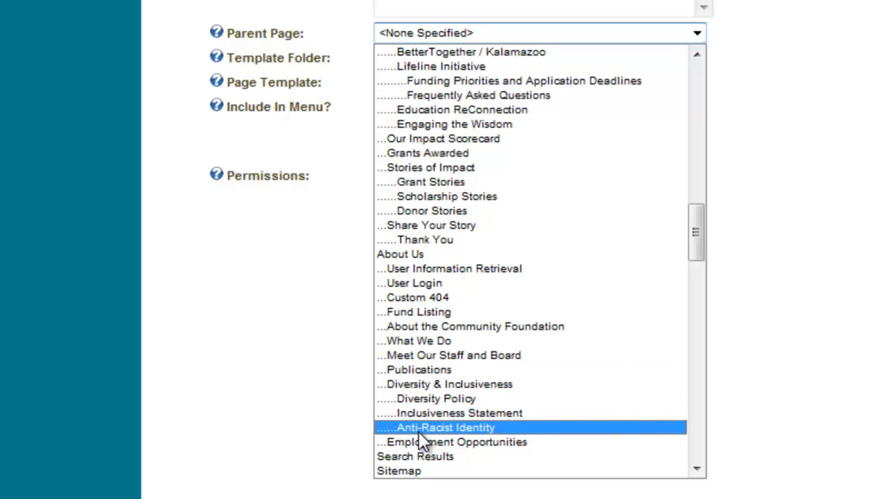
{"action": "left_click", "coordinate": [409, 254]}
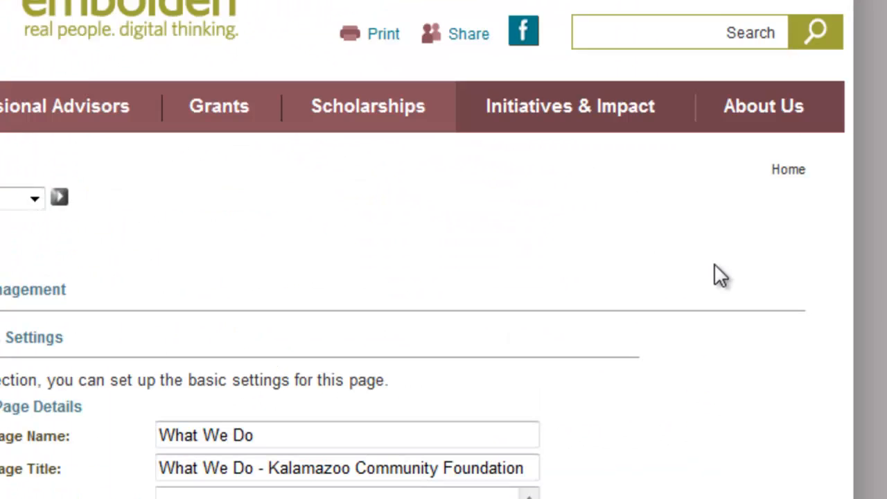
Step: Examine the site's About Us navigation menu alongside the page's parent and Include In Menu settings
{"action": "mouse_move", "coordinate": [706, 97]}
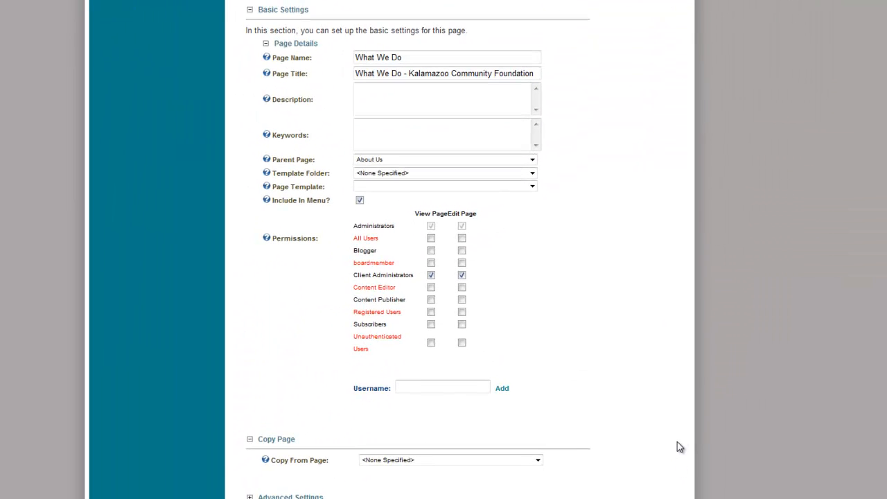
{"action": "scroll", "coordinate": [677, 441], "scroll_direction": "up", "scroll_amount": 2}
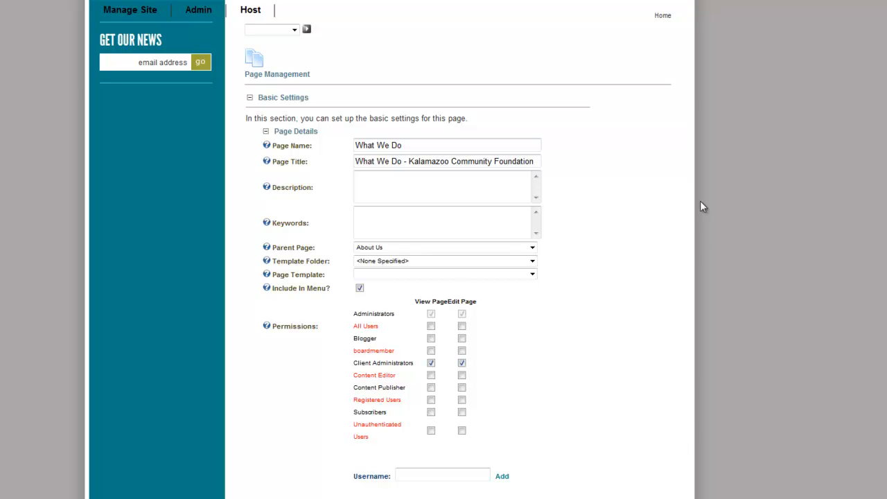
{"action": "mouse_move", "coordinate": [676, 2]}
{"action": "scroll", "coordinate": [652, 226], "scroll_direction": "down", "scroll_amount": 3}
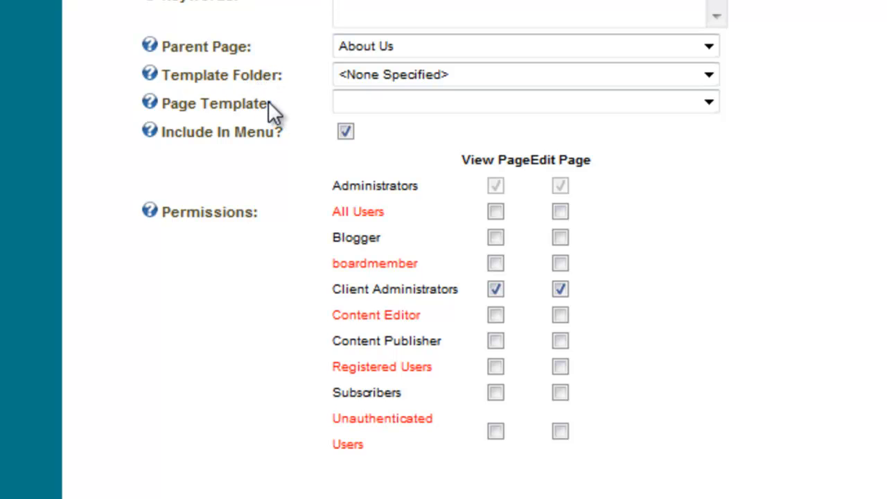
{"action": "scroll", "coordinate": [269, 104], "scroll_direction": "down", "scroll_amount": 1}
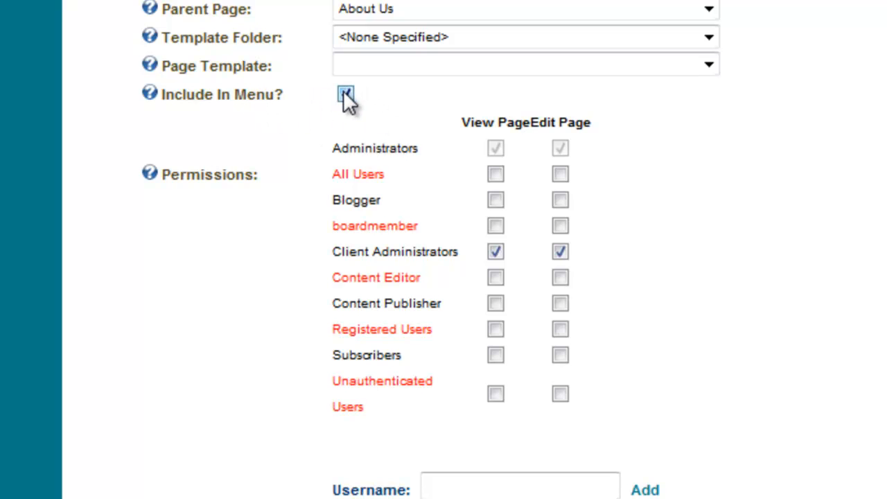
{"action": "scroll", "coordinate": [443, 250], "scroll_direction": "up", "scroll_amount": 5}
{"action": "scroll", "coordinate": [444, 249], "scroll_direction": "up", "scroll_amount": 5}
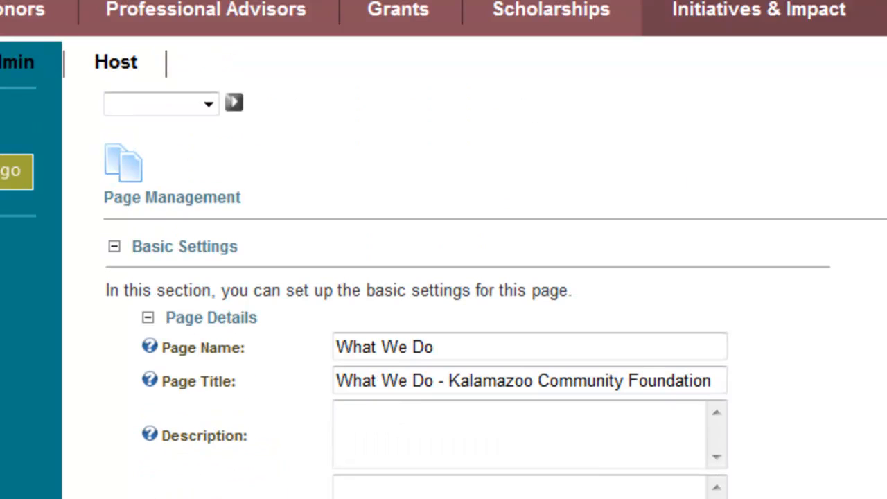
{"action": "mouse_move", "coordinate": [741, 7]}
{"action": "scroll", "coordinate": [444, 250], "scroll_direction": "up", "scroll_amount": 3}
{"action": "scroll", "coordinate": [444, 249], "scroll_direction": "down", "scroll_amount": 10}
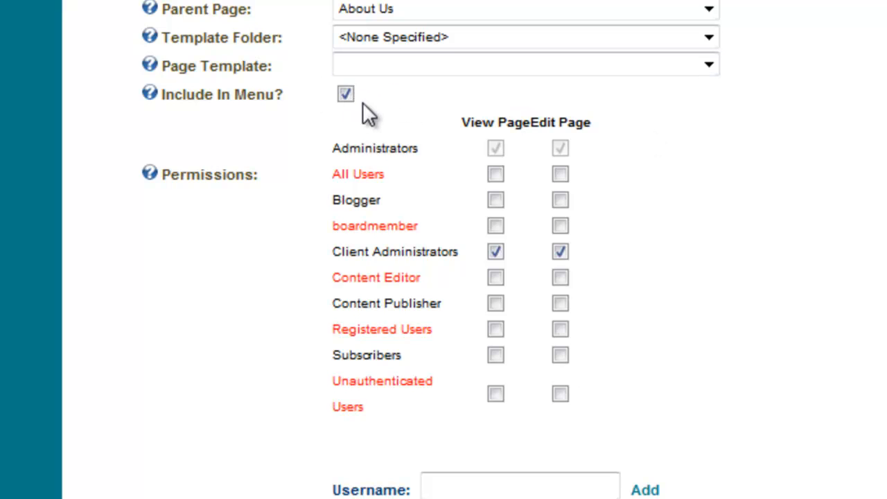
{"action": "left_click", "coordinate": [345, 93]}
{"action": "left_click", "coordinate": [345, 95]}
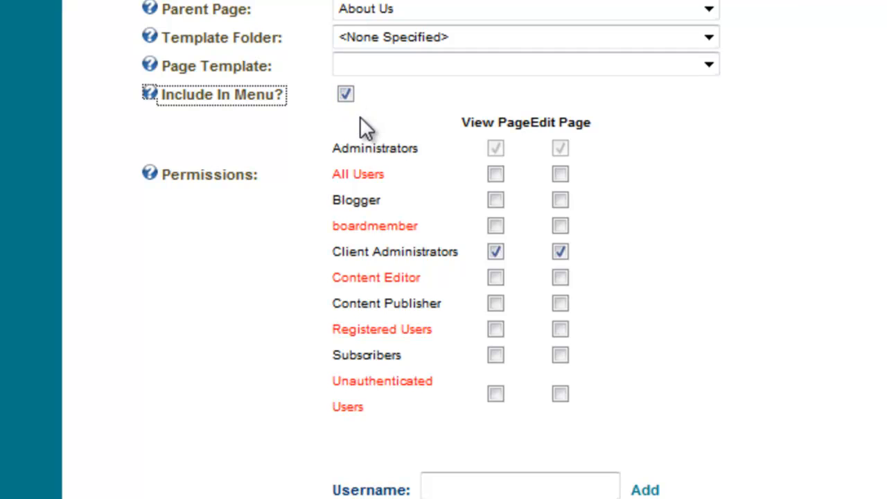
{"action": "left_click", "coordinate": [442, 480]}
{"action": "left_click", "coordinate": [504, 152]}
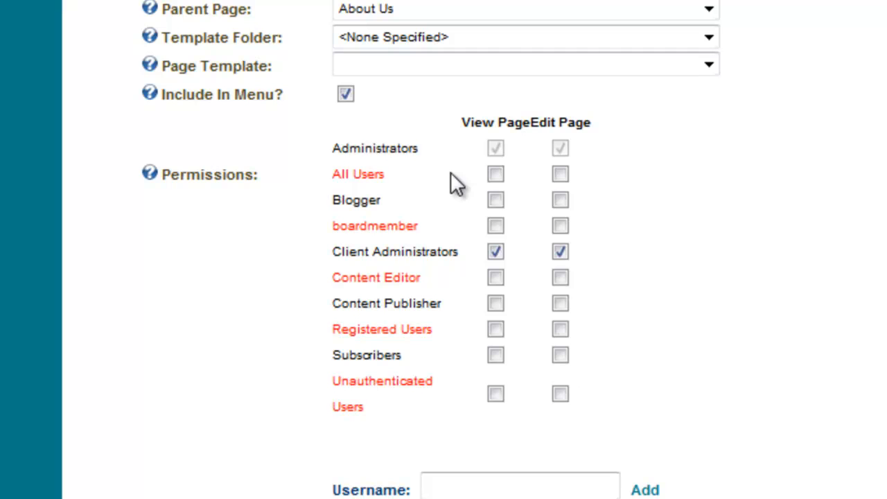
{"action": "left_click", "coordinate": [495, 174]}
{"action": "left_click", "coordinate": [272, 192]}
{"action": "scroll", "coordinate": [444, 250], "scroll_direction": "up", "scroll_amount": 5}
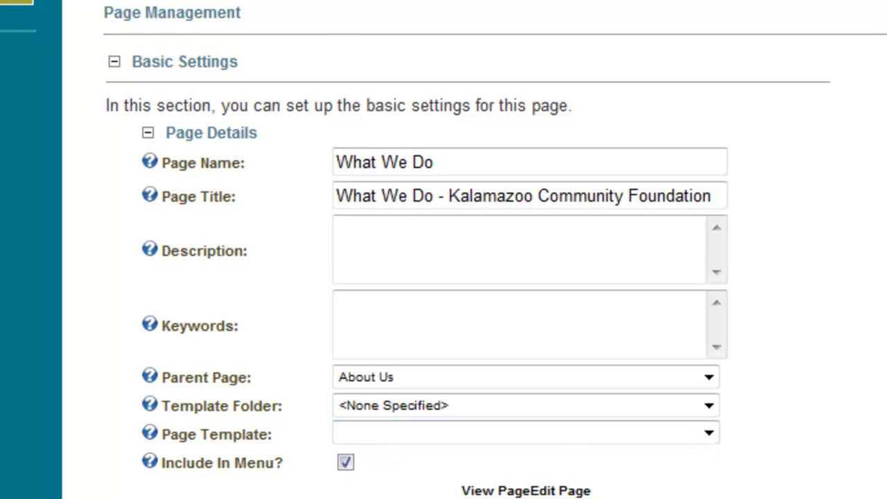
{"action": "scroll", "coordinate": [443, 249], "scroll_direction": "down", "scroll_amount": 3}
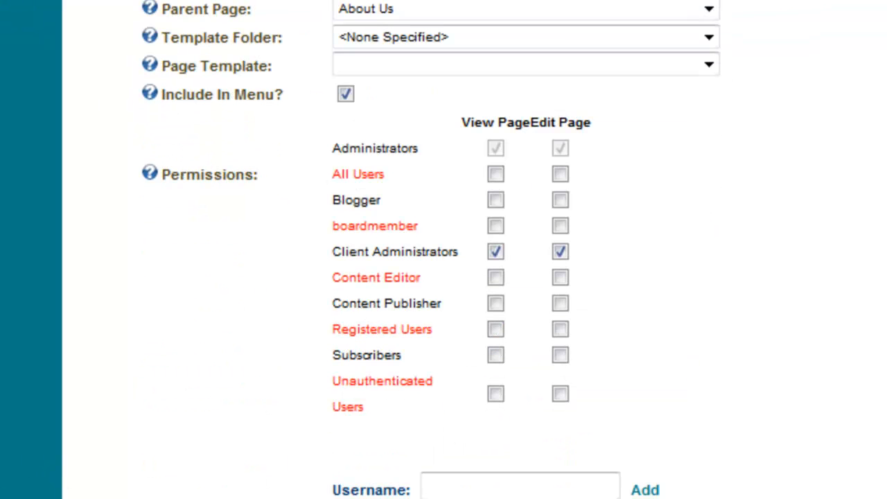